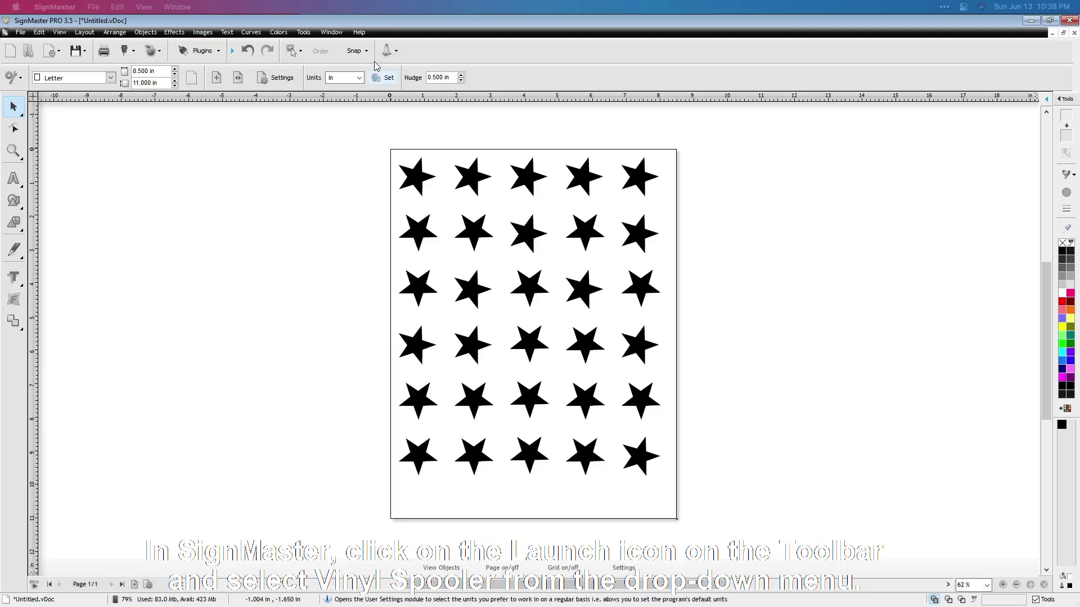
Step: Launch Vinyl Spooler from the Launch menu and view the Connection settings for the SKYCUT C24
{"action": "left_click", "coordinate": [390, 51]}
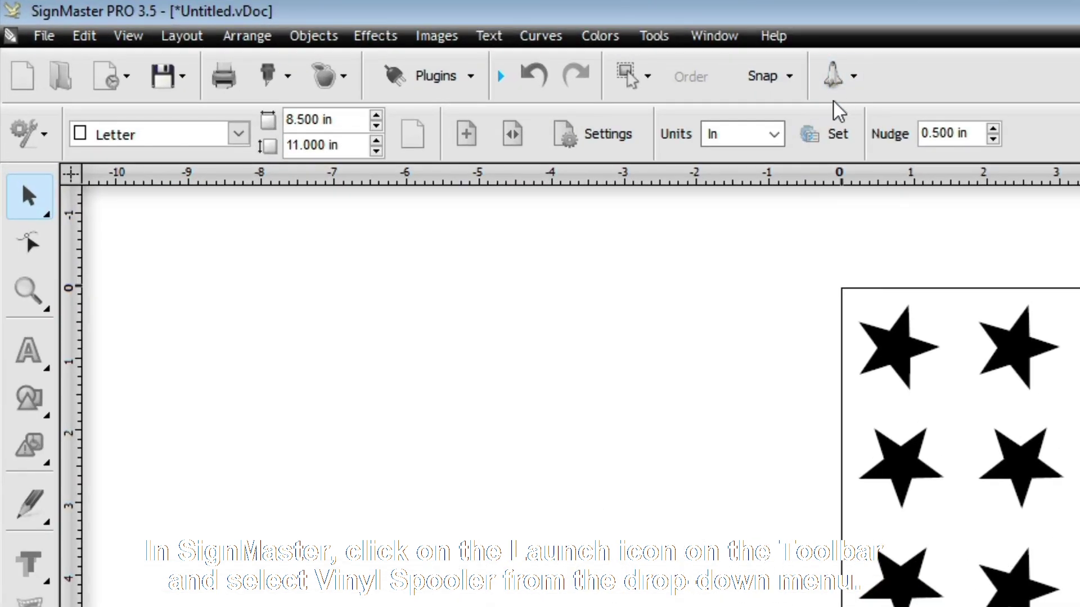
{"action": "left_click", "coordinate": [801, 123]}
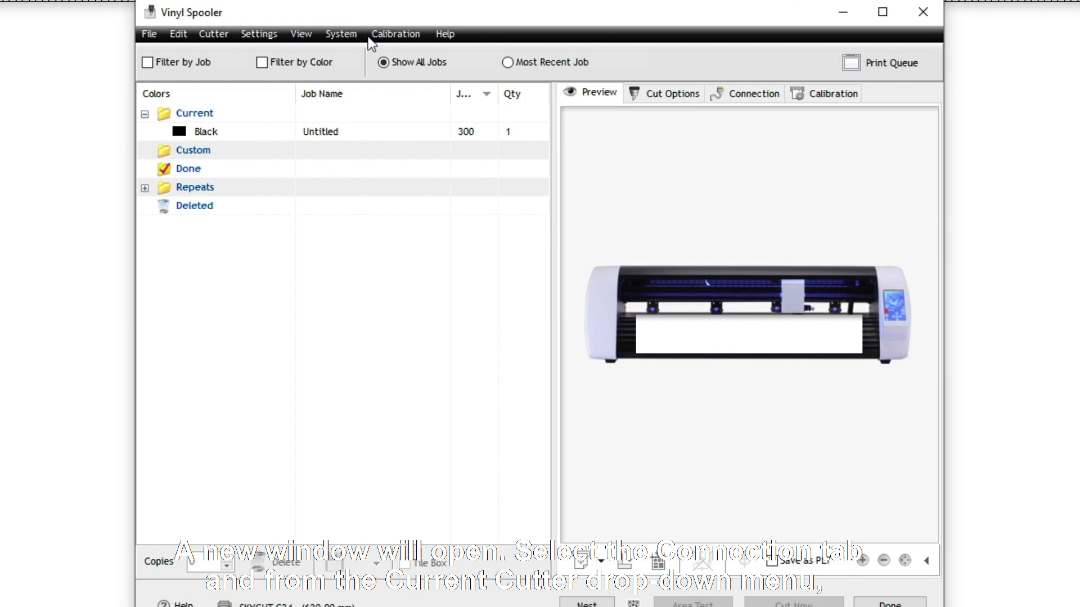
{"action": "left_click", "coordinate": [760, 93]}
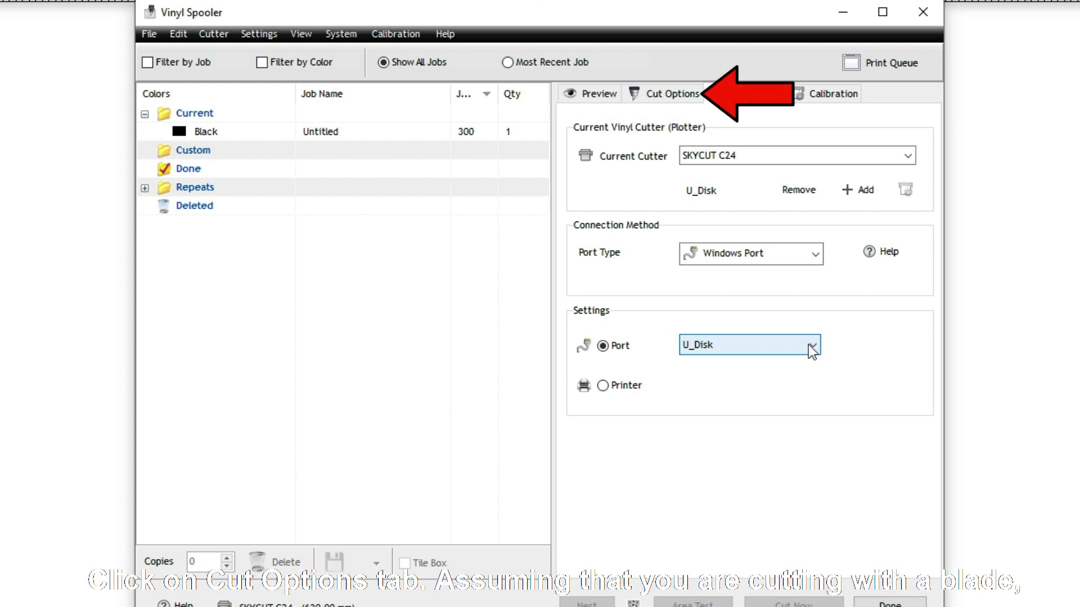
Step: Review the Cut Options: media width, blade offset, overcut and blade type
{"action": "left_click", "coordinate": [672, 92]}
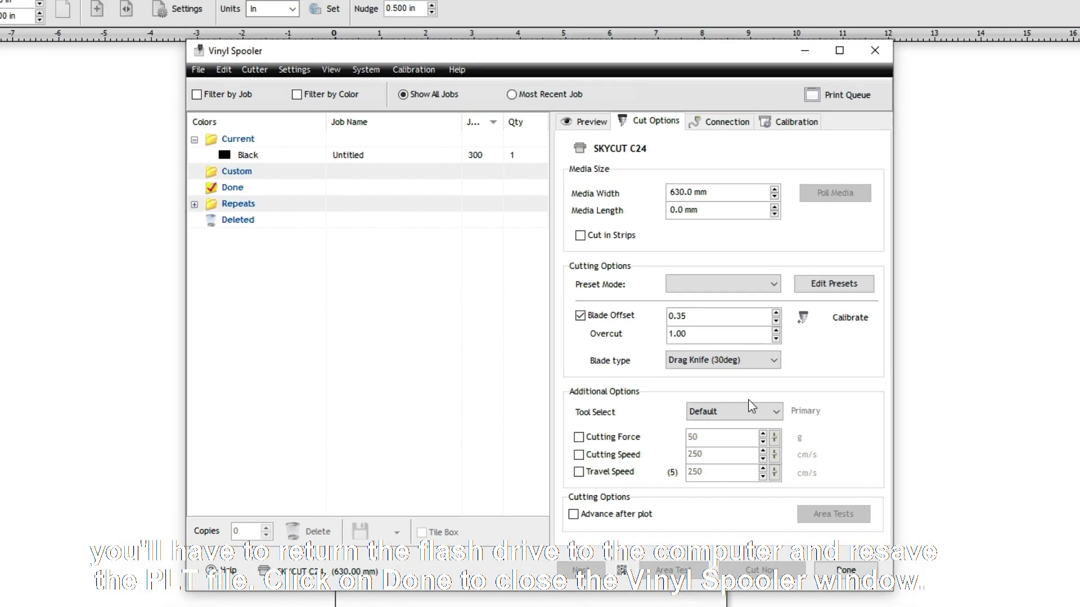
Step: Close Vinyl Spooler and choose Send to Cutter for the star layout
{"action": "left_click", "coordinate": [851, 576]}
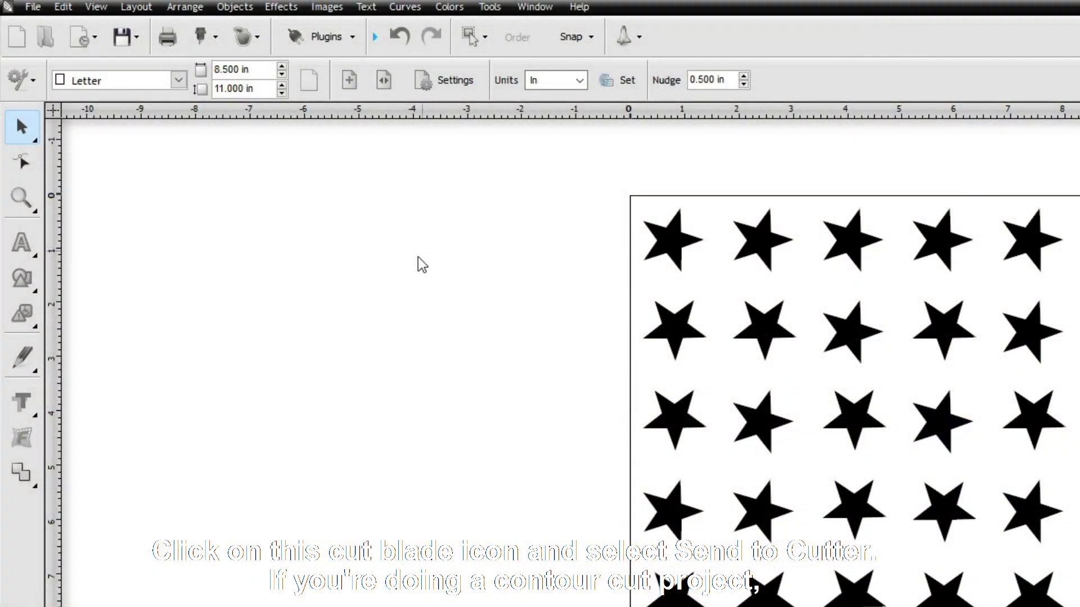
{"action": "left_click", "coordinate": [212, 42]}
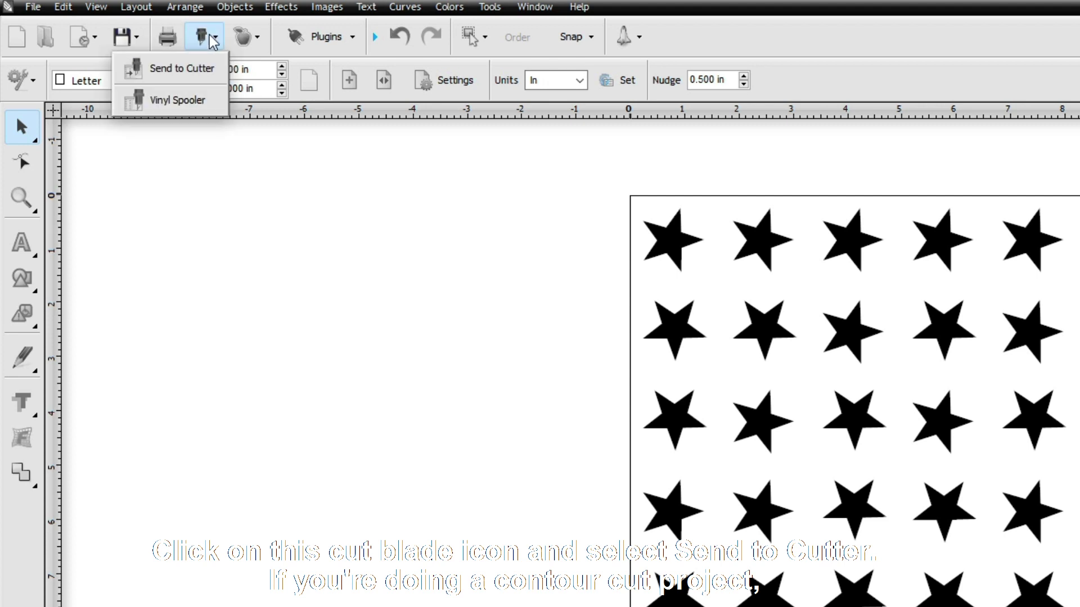
{"action": "left_click", "coordinate": [216, 43]}
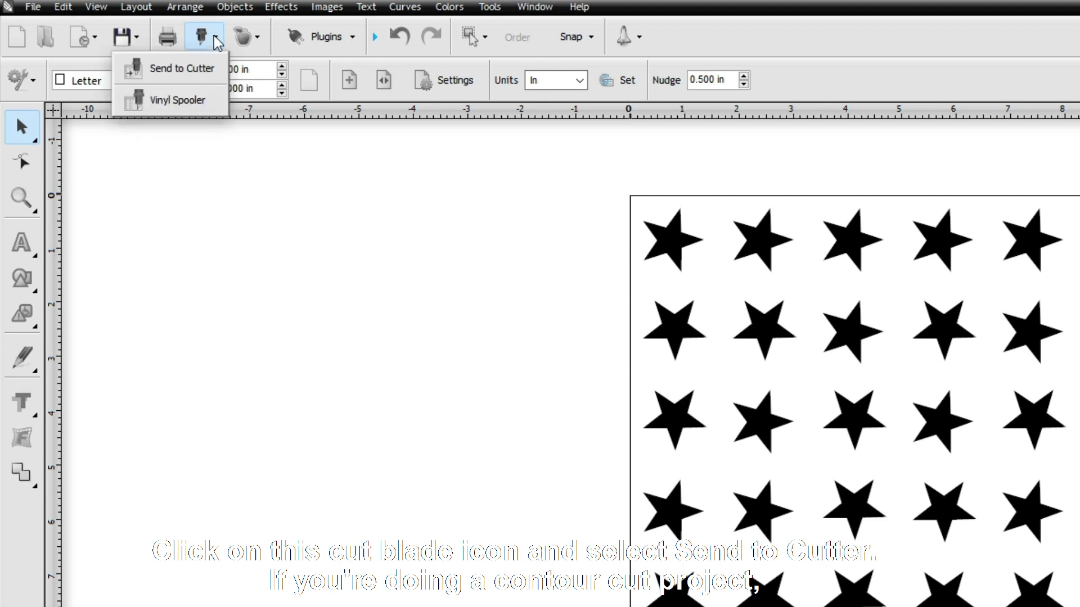
{"action": "left_click", "coordinate": [203, 69]}
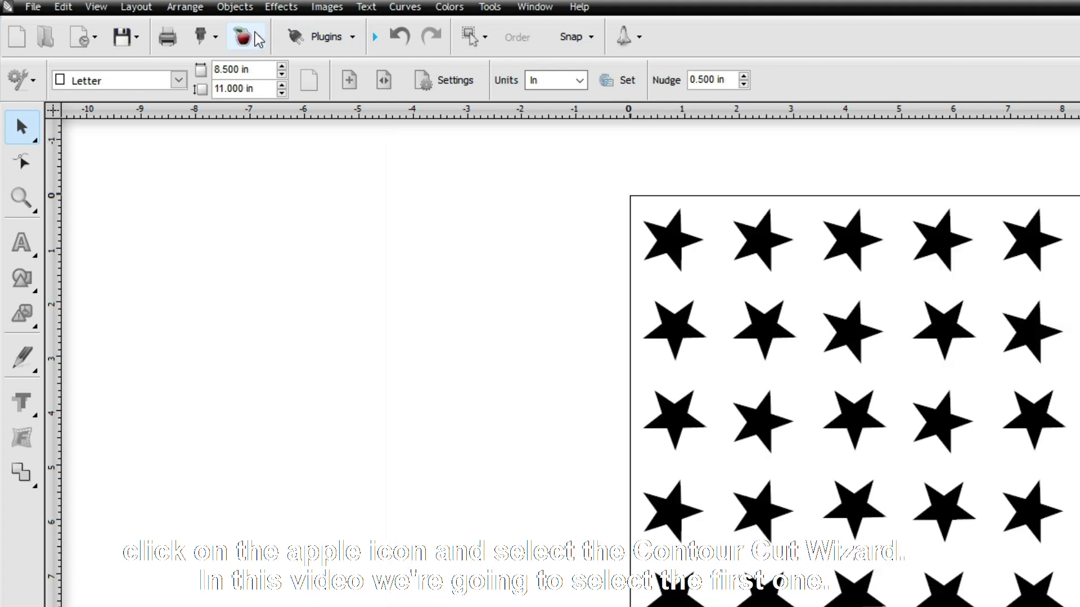
Step: Glance at the contour cut options, then return to Send to Cutter to reach the Send to be Cut dialog
{"action": "left_click", "coordinate": [257, 42]}
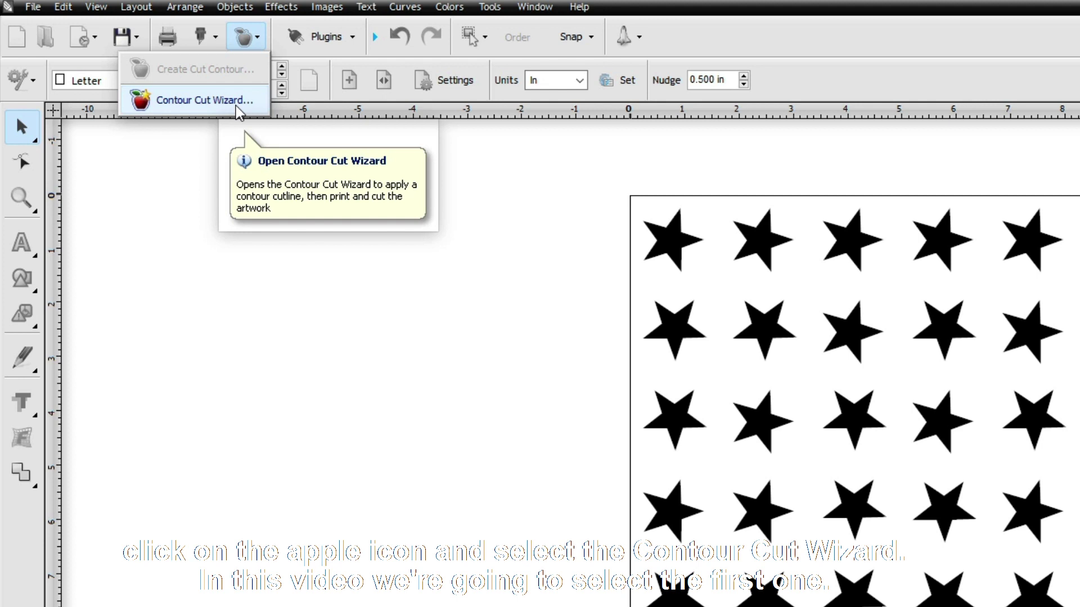
{"action": "left_click", "coordinate": [207, 41]}
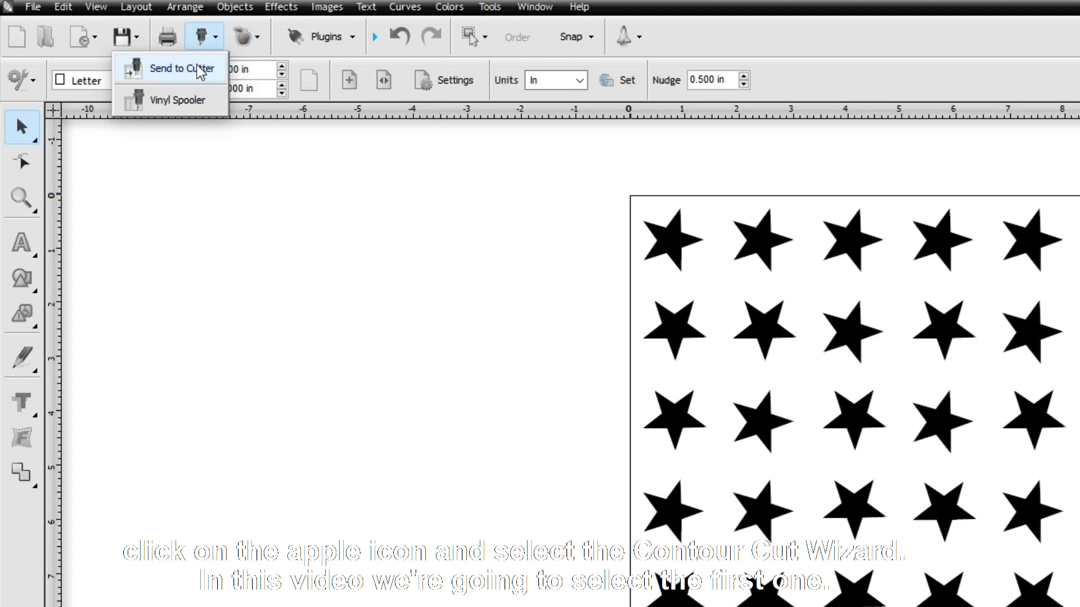
{"action": "left_click", "coordinate": [199, 81]}
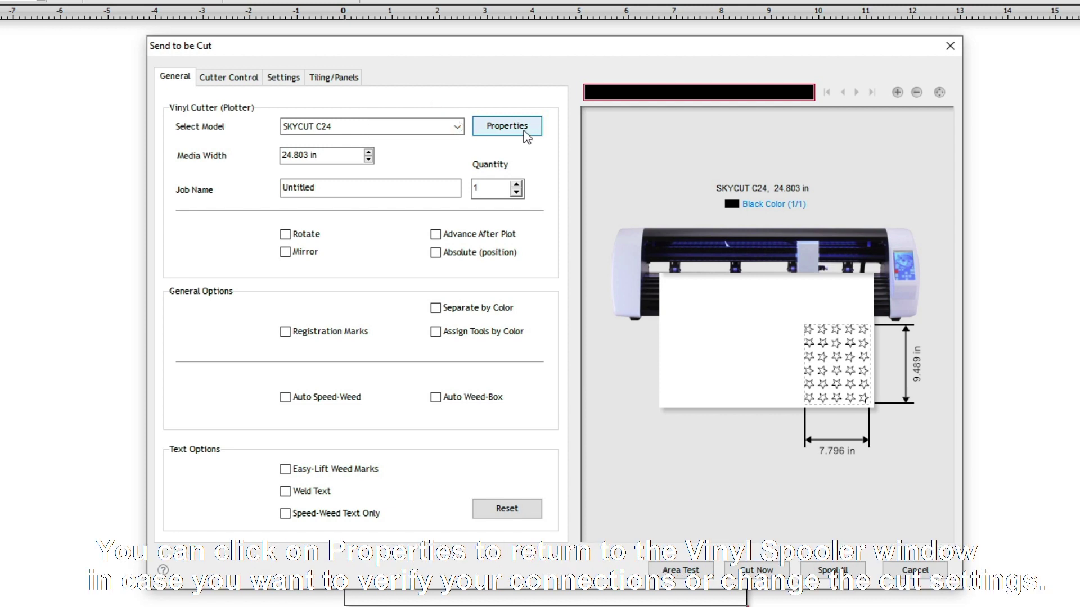
{"action": "left_click", "coordinate": [527, 135]}
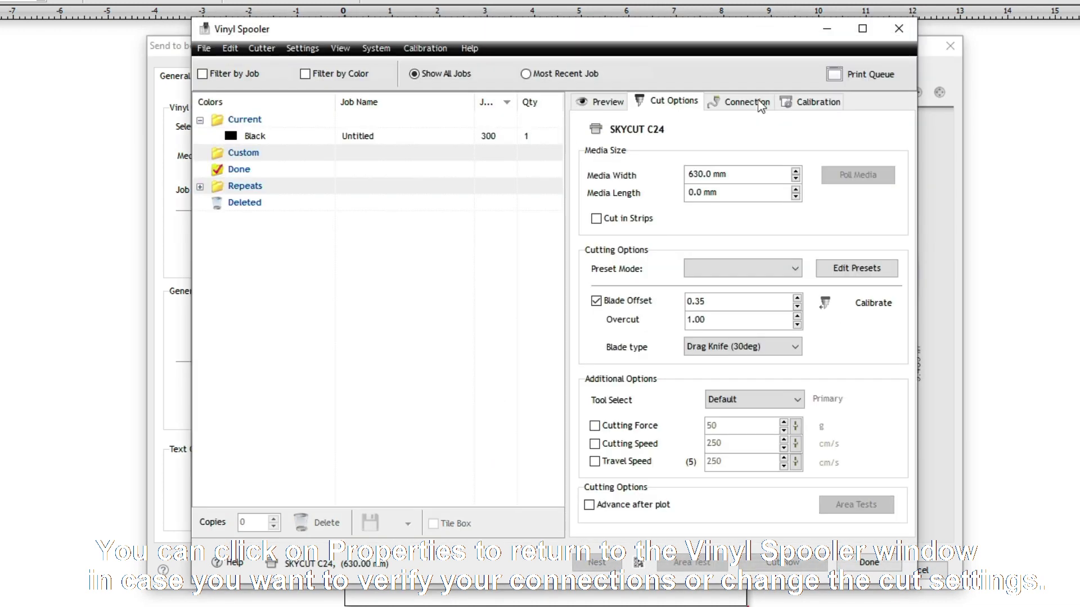
{"action": "left_click", "coordinate": [740, 102]}
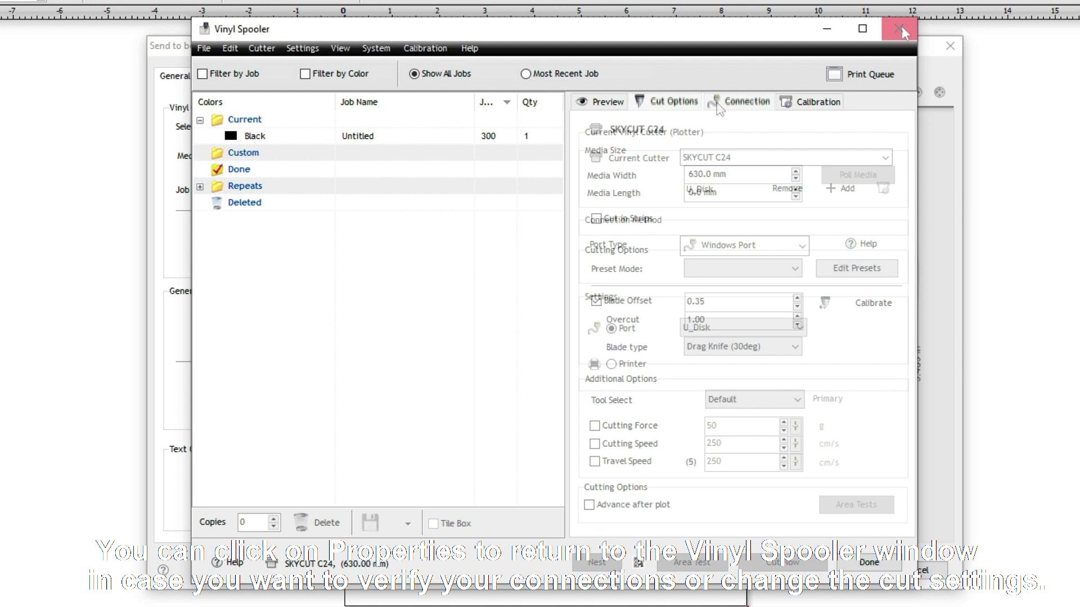
{"action": "left_click", "coordinate": [869, 562]}
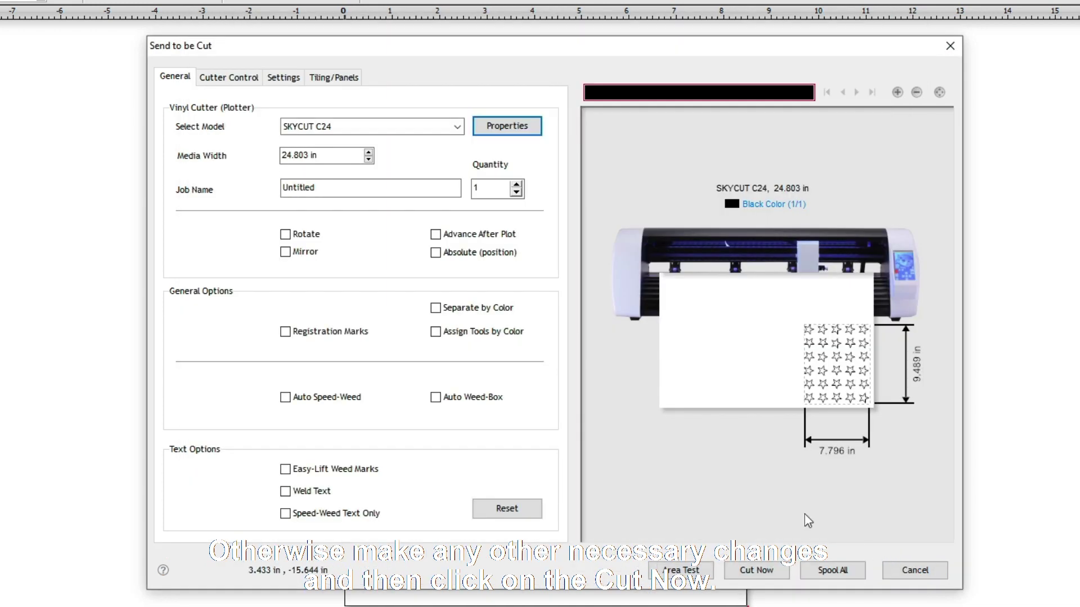
Step: Cut Now and save the PLT file as 'patterns' in the cut-files folder on the Memorex USB drive
{"action": "left_click", "coordinate": [767, 572]}
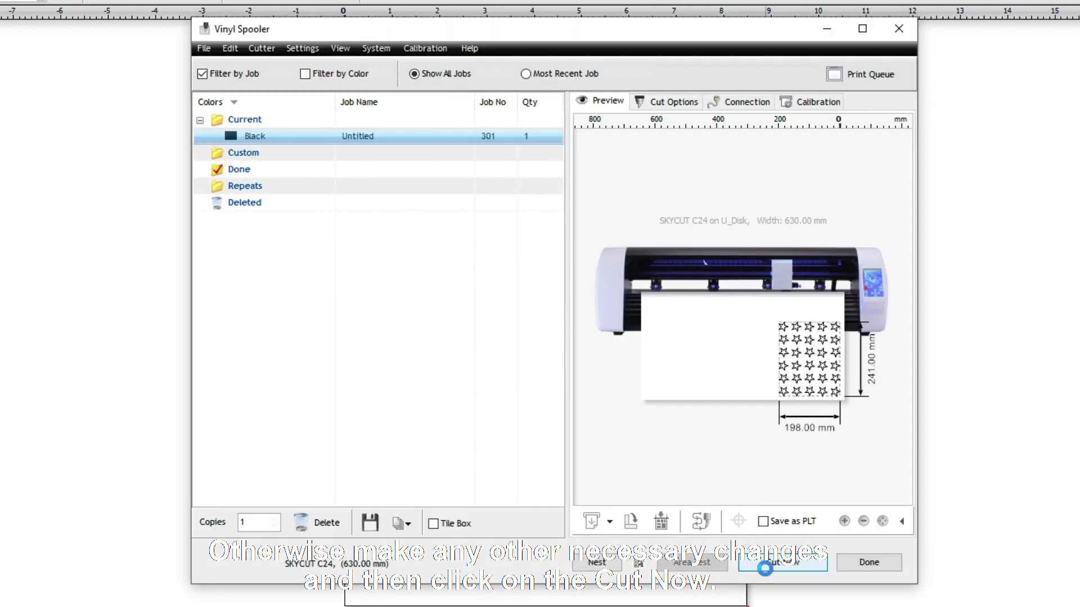
{"action": "left_click", "coordinate": [765, 569]}
{"action": "scroll", "coordinate": [553, 258], "scroll_direction": "down", "scroll_amount": 3}
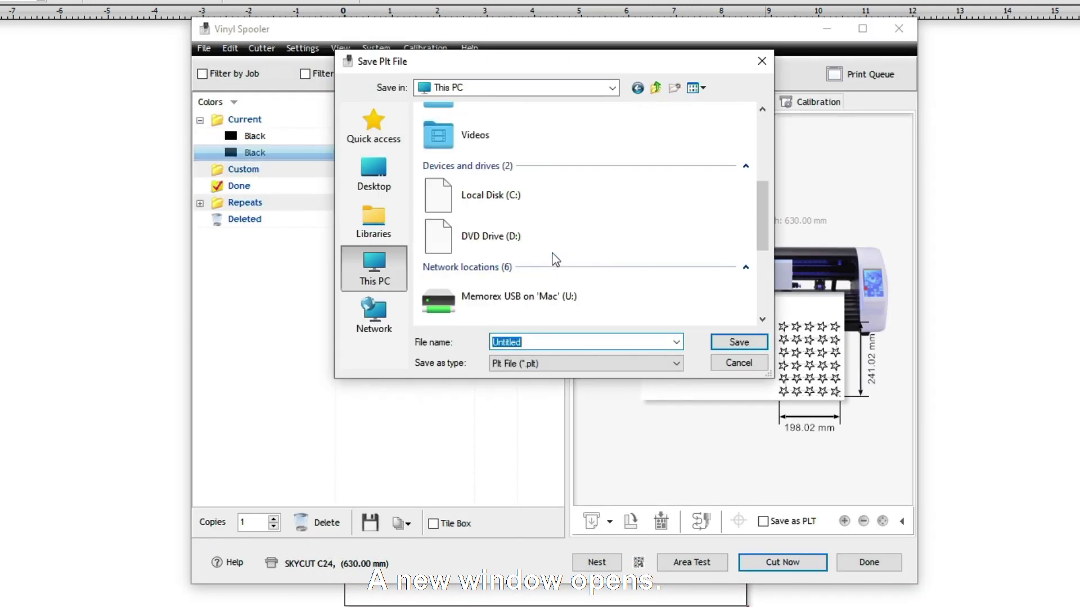
{"action": "scroll", "coordinate": [552, 259], "scroll_direction": "down", "scroll_amount": 5}
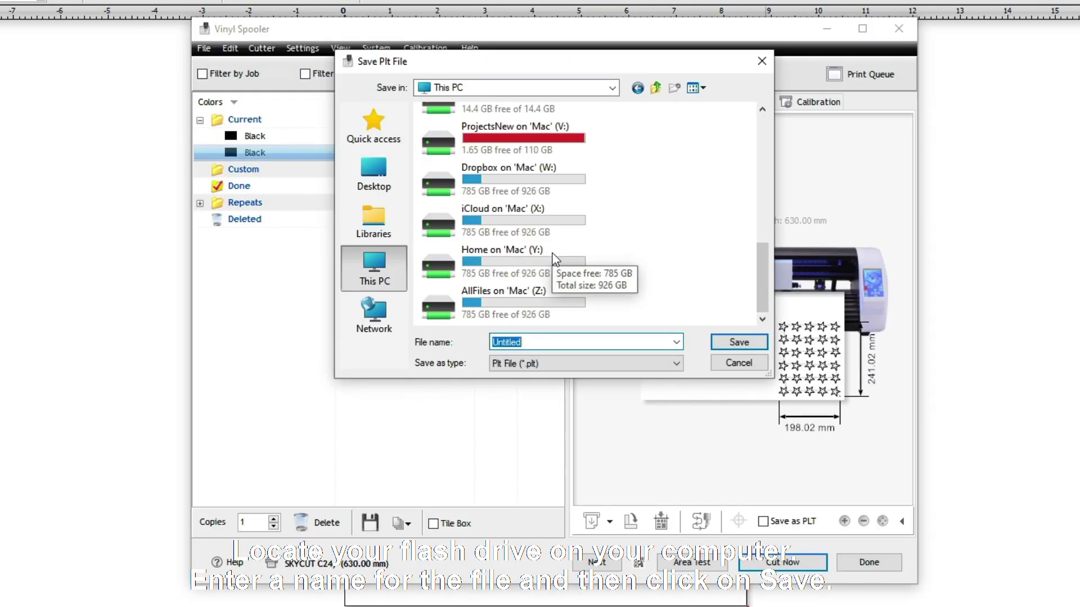
{"action": "scroll", "coordinate": [553, 259], "scroll_direction": "up", "scroll_amount": 2}
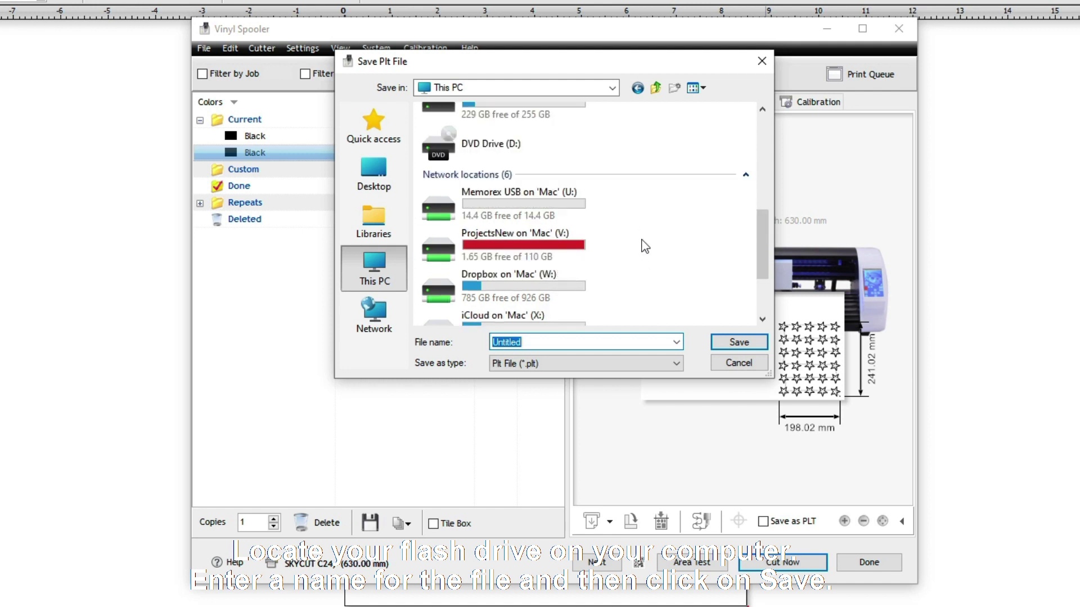
{"action": "double_click", "coordinate": [534, 211]}
{"action": "double_click", "coordinate": [442, 131]}
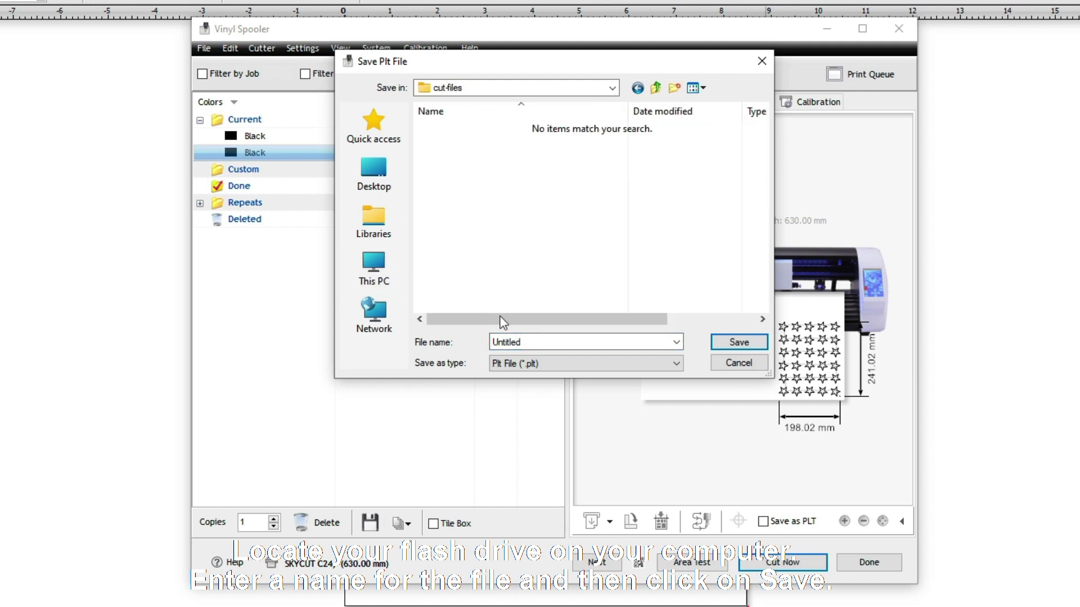
{"action": "double_click", "coordinate": [522, 341]}
{"action": "type", "text": "p"}
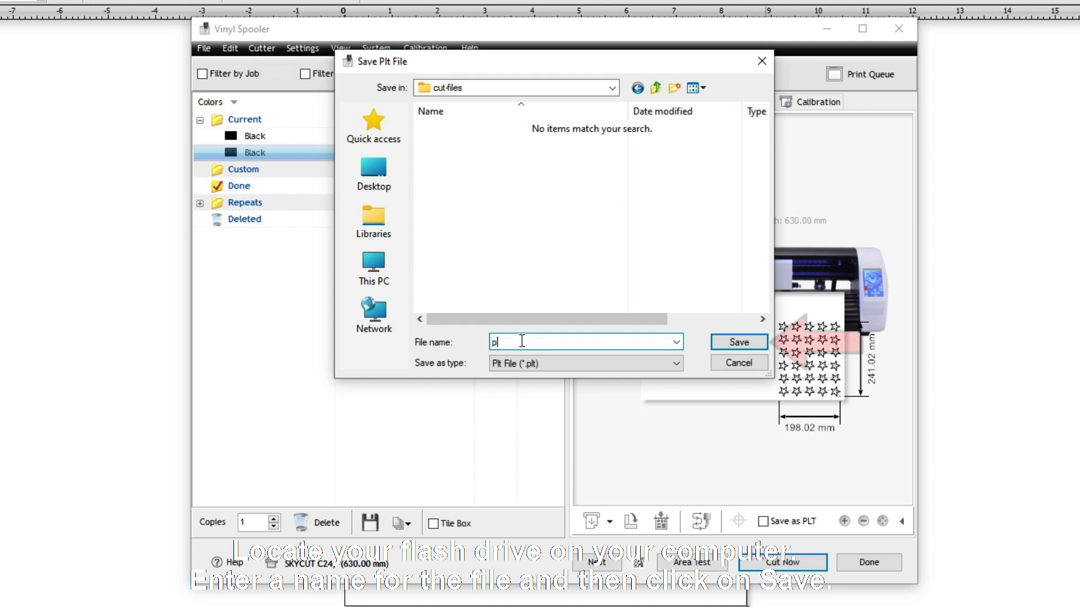
{"action": "type", "text": "atterns"}
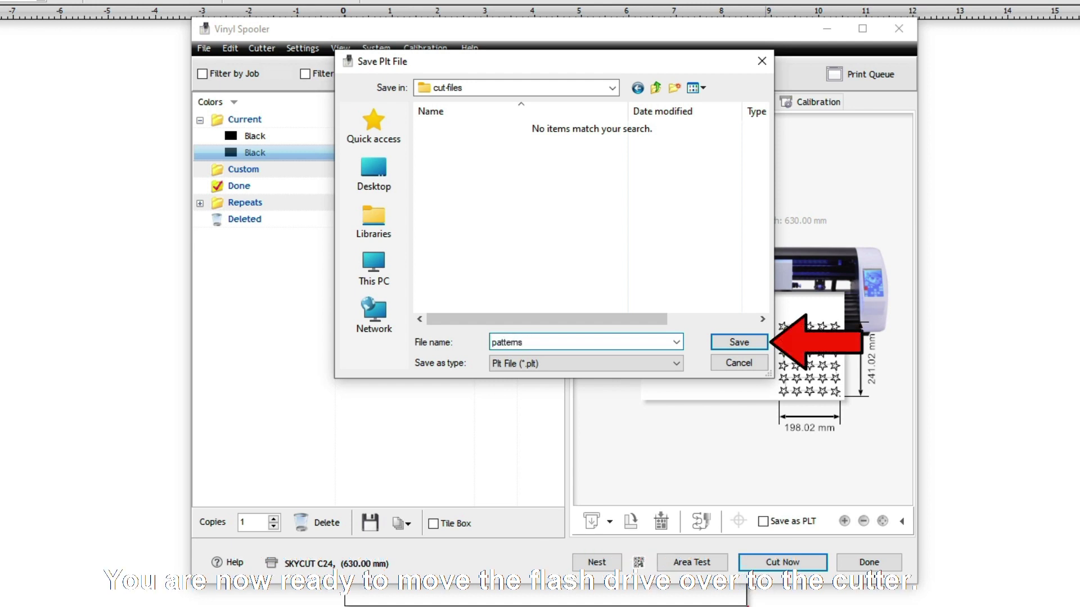
{"action": "key", "text": "Return"}
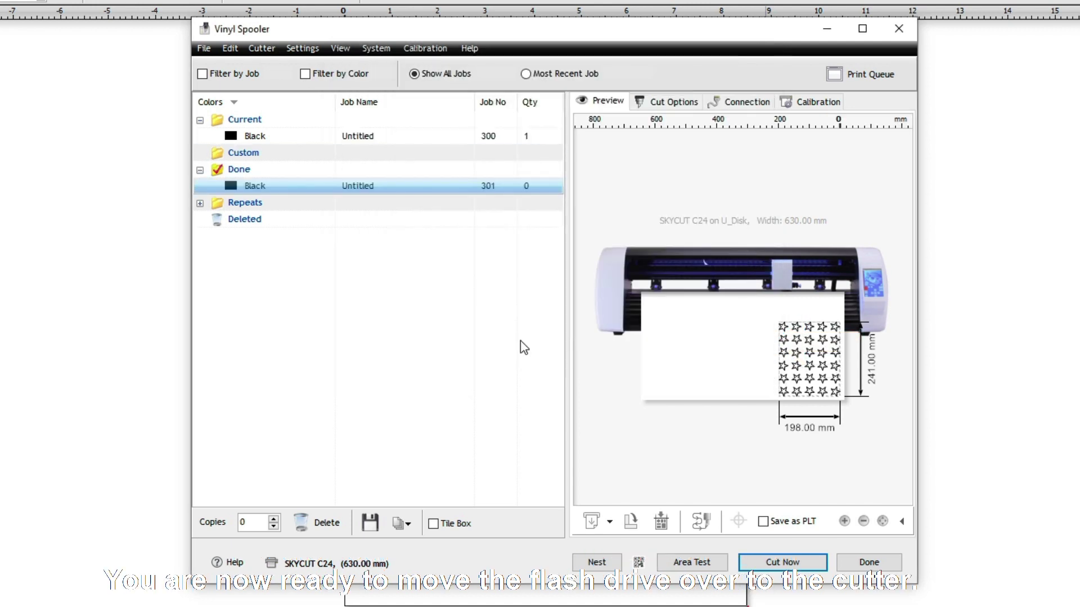